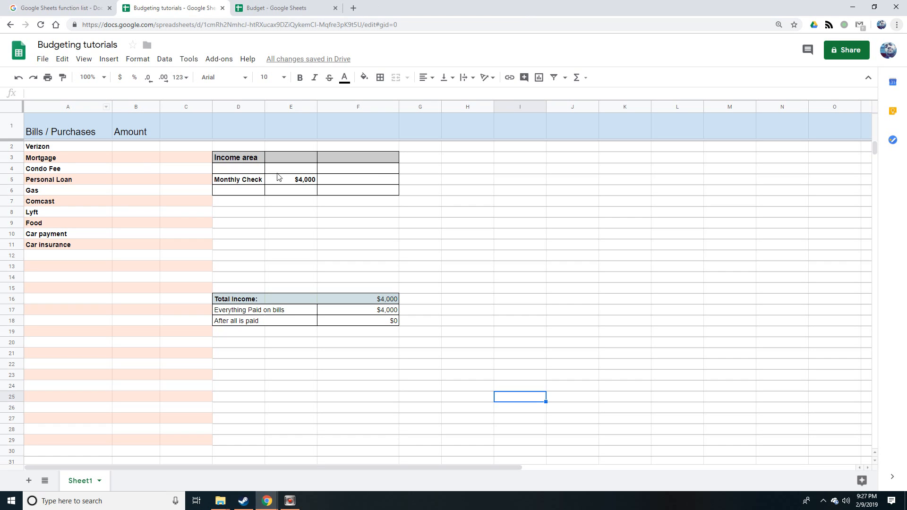
Enter $70 as the Verizon amount and 1500 as the Mortgage amount.
left_click(310, 184)
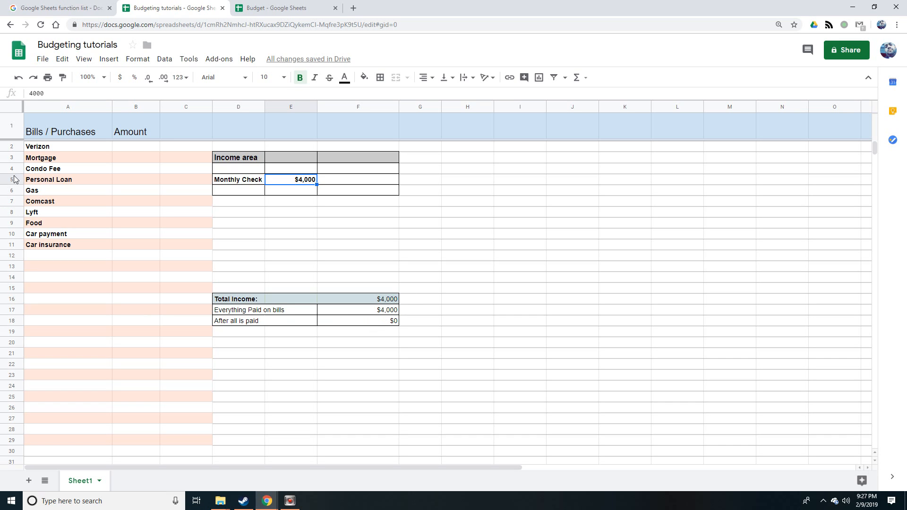
left_click(139, 151)
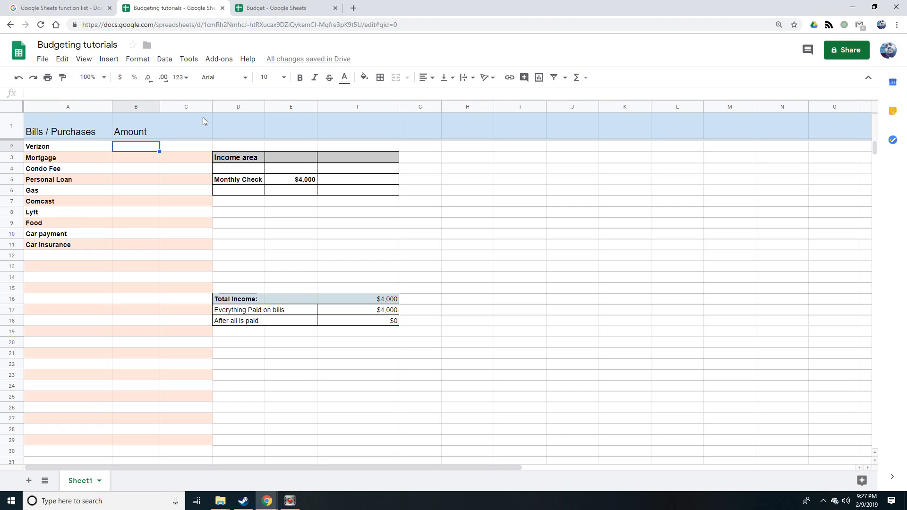
type("$70")
left_click(527, 303)
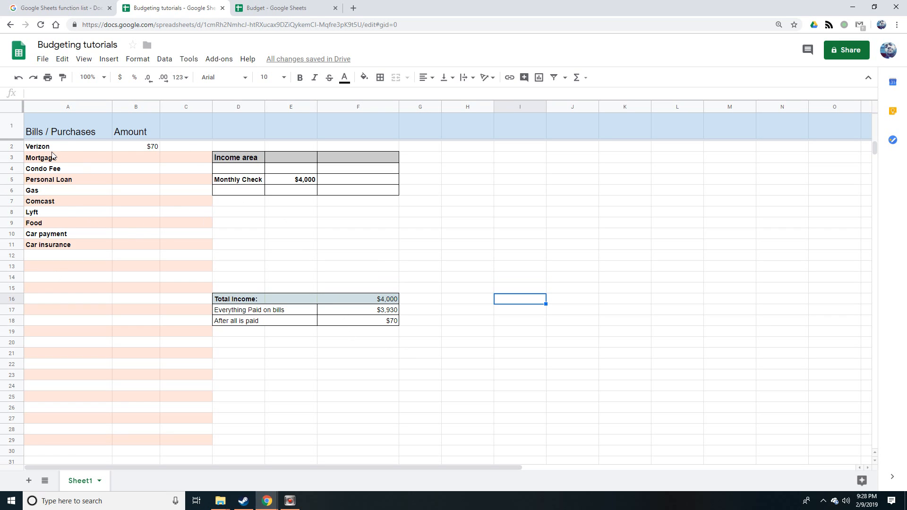
left_click(139, 171)
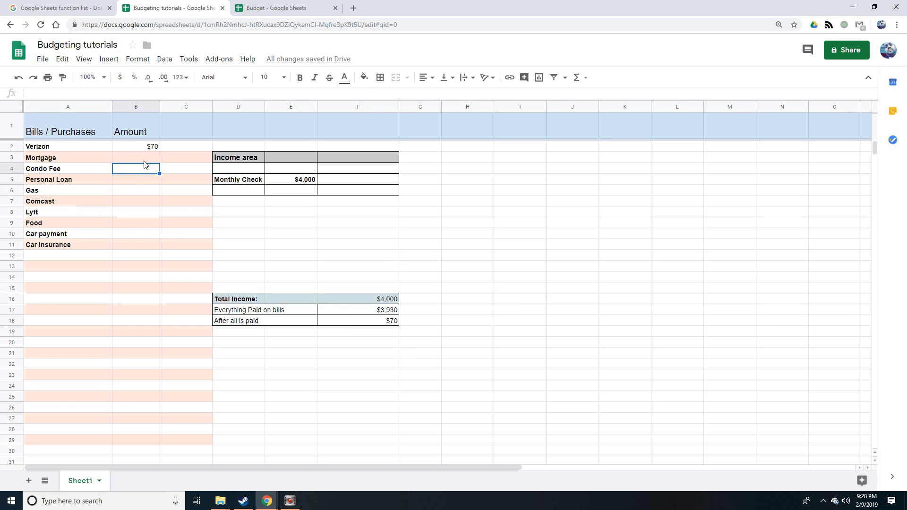
left_click(145, 160)
type("1500")
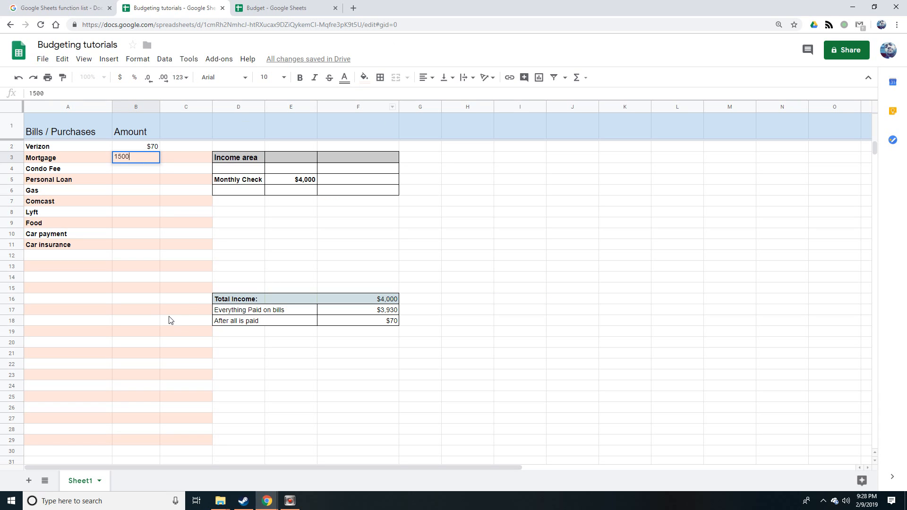
left_click(183, 297)
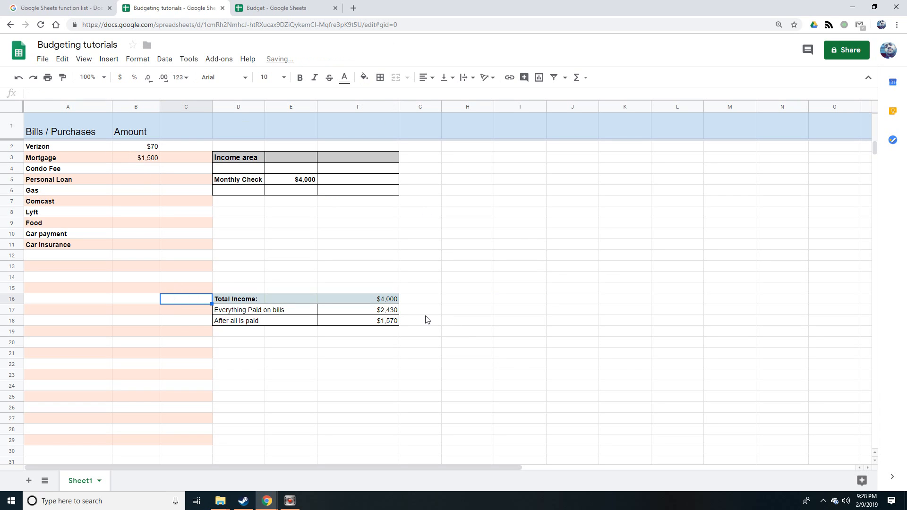
Enter 150 as the Condo Fee amount and 100 as the Personal Loan amount.
left_click(139, 171)
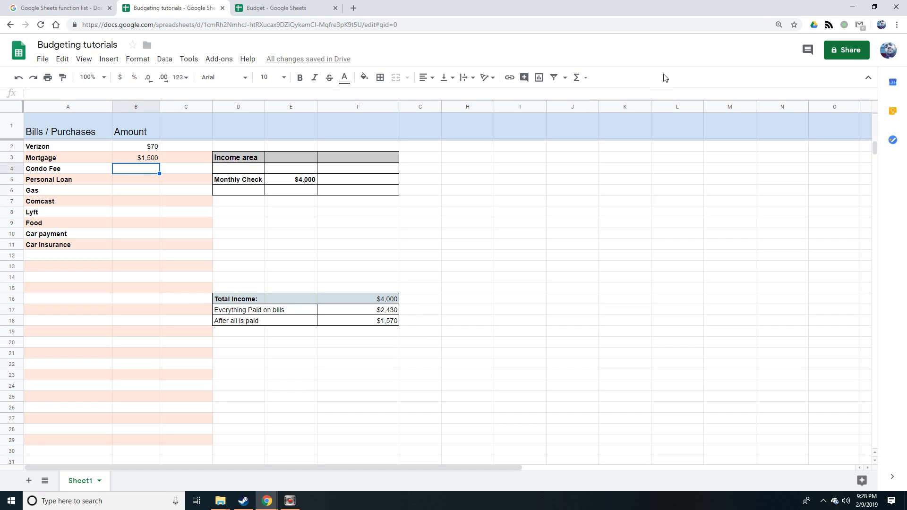
key("Return")
type("150")
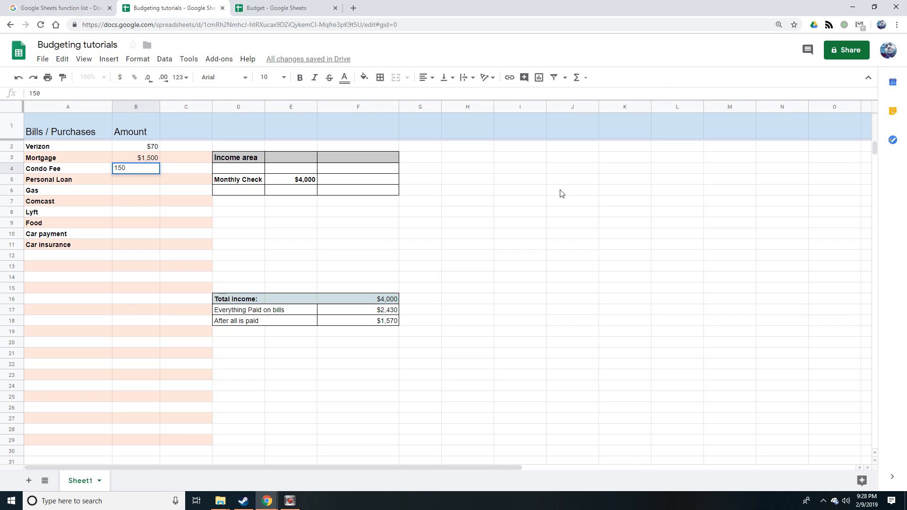
left_click(124, 301)
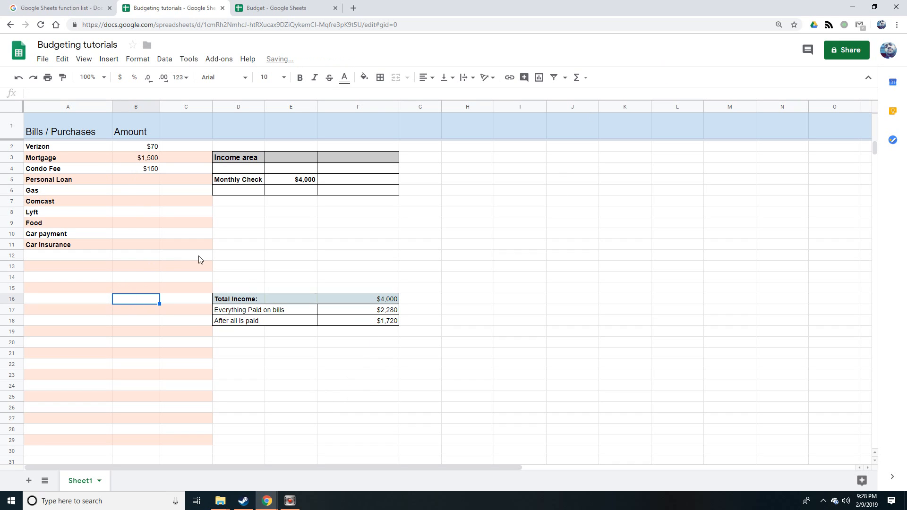
left_click(121, 179)
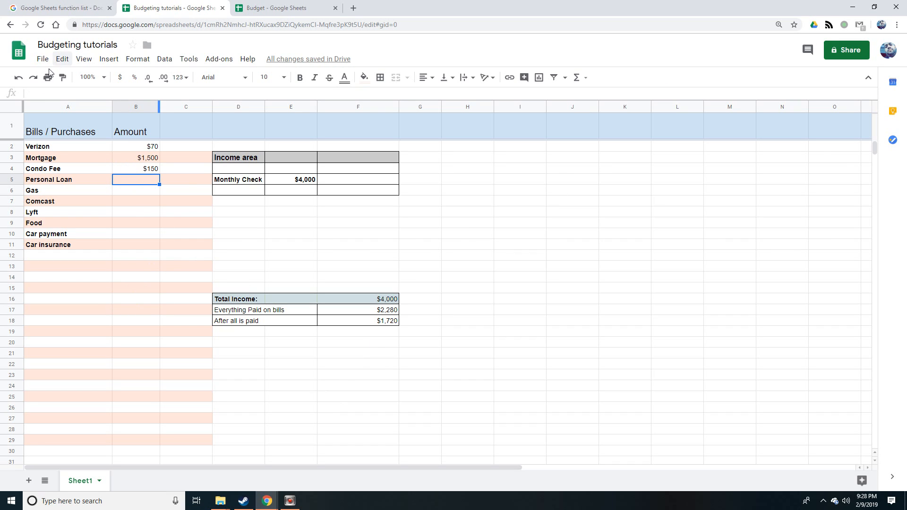
type("100")
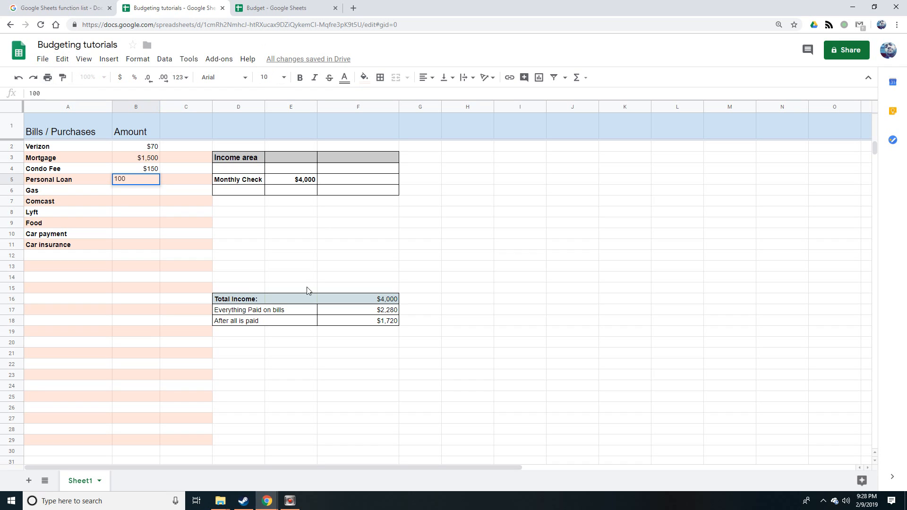
left_click(147, 321)
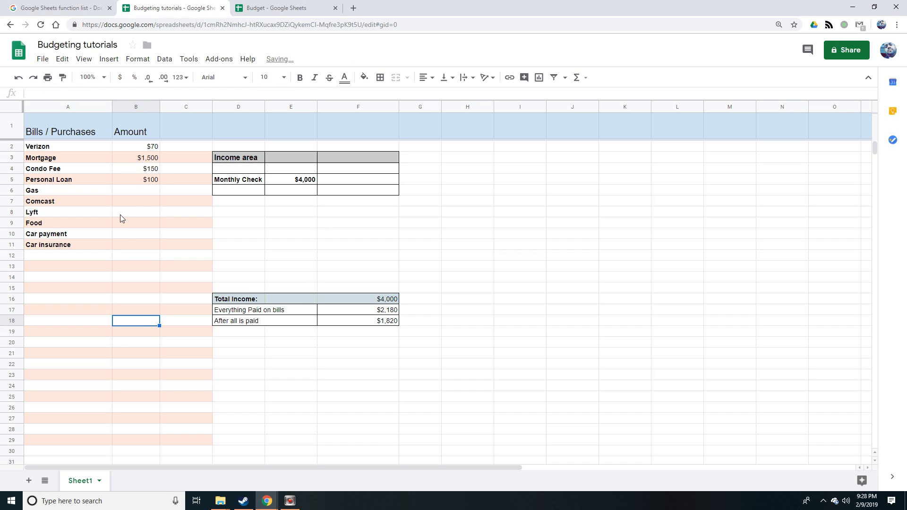
left_click(126, 195)
left_click_drag(134, 185, 135, 183)
left_click(137, 195)
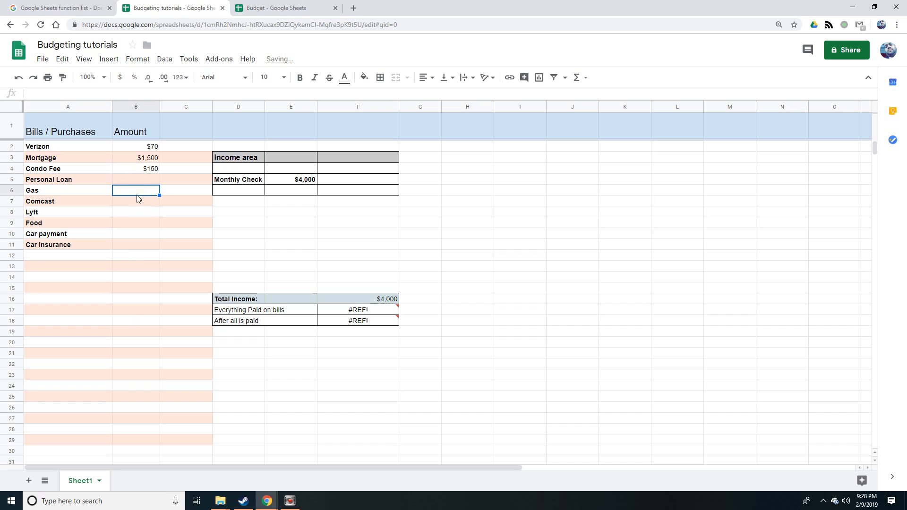
left_click(145, 183)
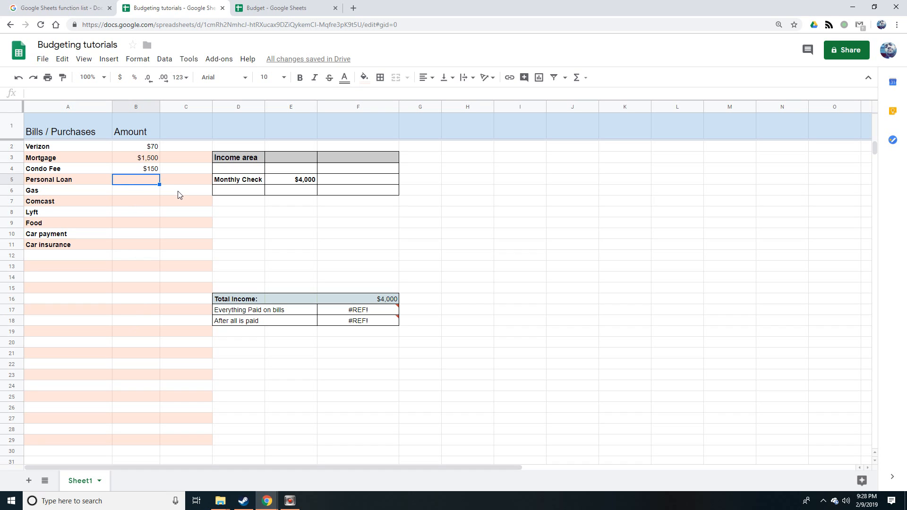
type("100")
left_click(156, 266)
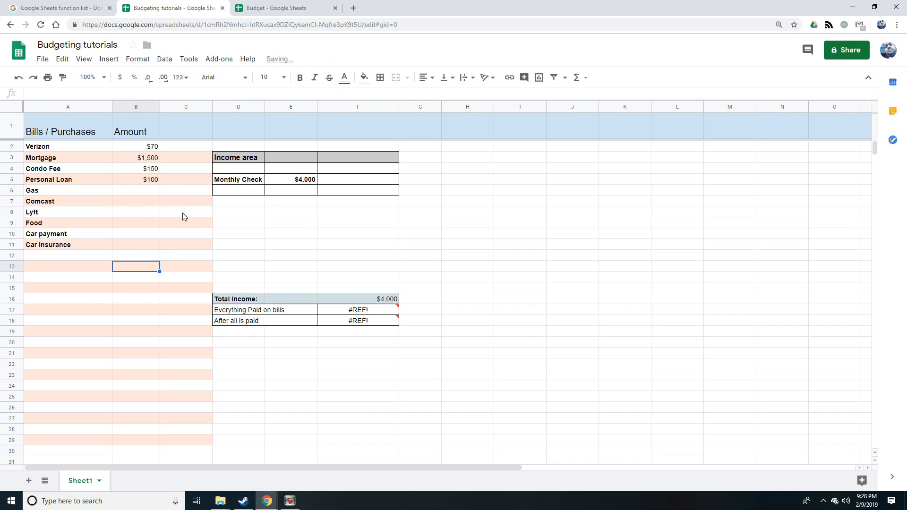
left_click(155, 179)
left_click(352, 321)
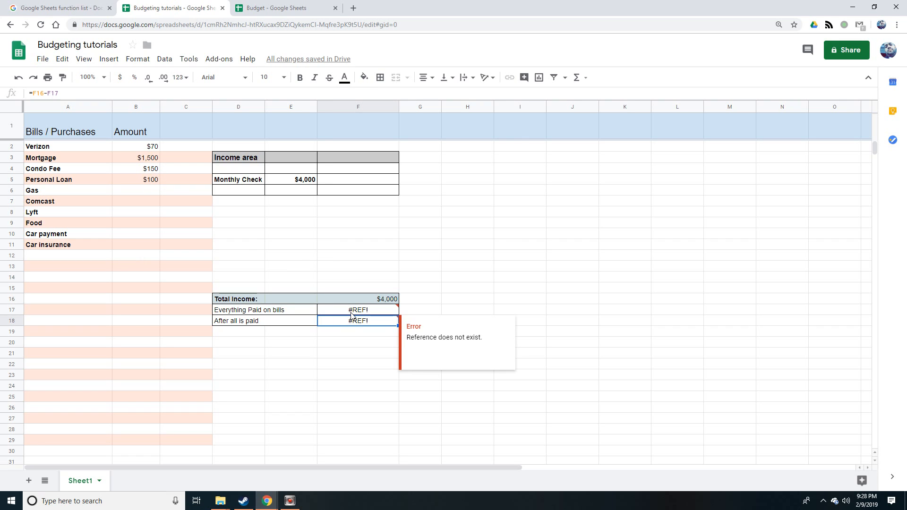
left_click(334, 302)
left_click(168, 189)
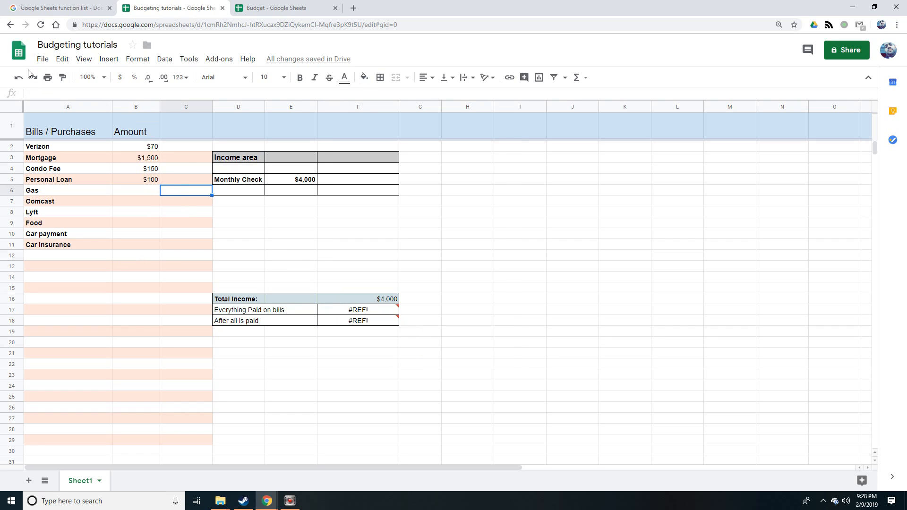
left_click(15, 78)
left_click(237, 399)
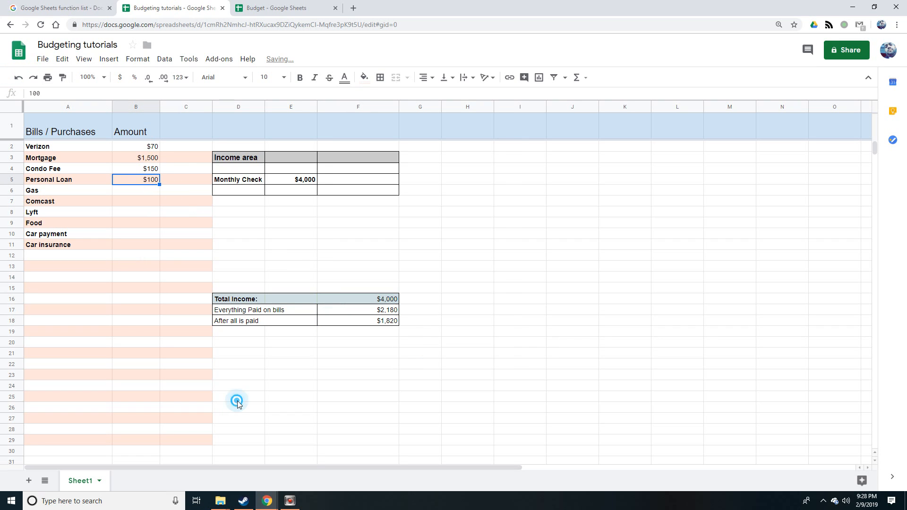
Enter 100 as the Gas amount and $90 as the Comcast amount, with the dollar sign included for Comcast.
left_click(159, 189)
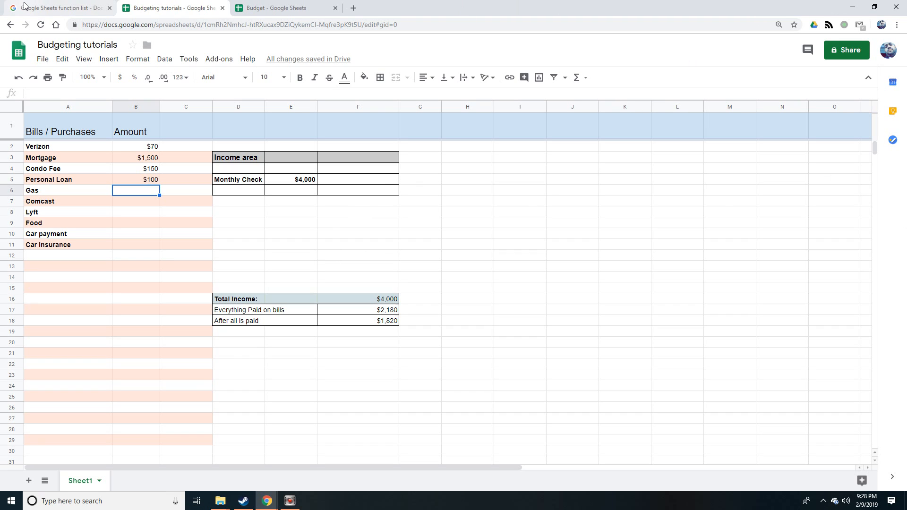
type("100")
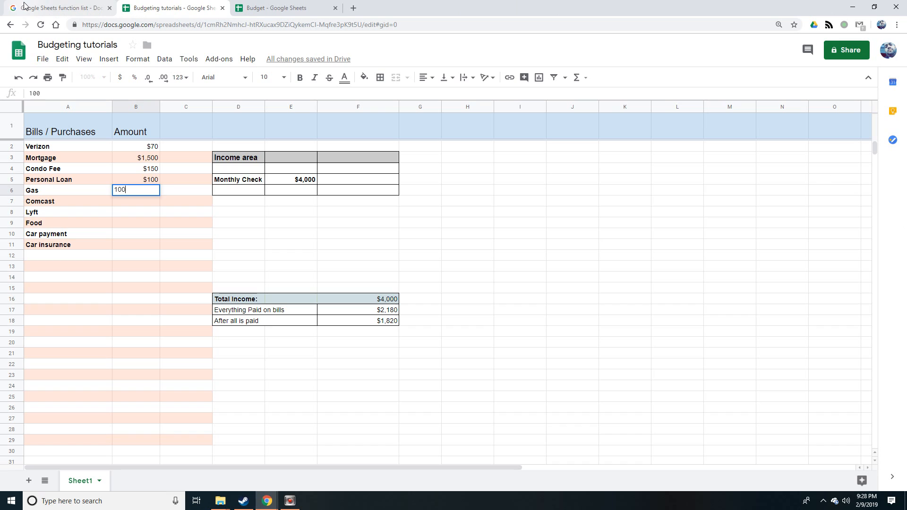
left_click(80, 308)
left_click(137, 201)
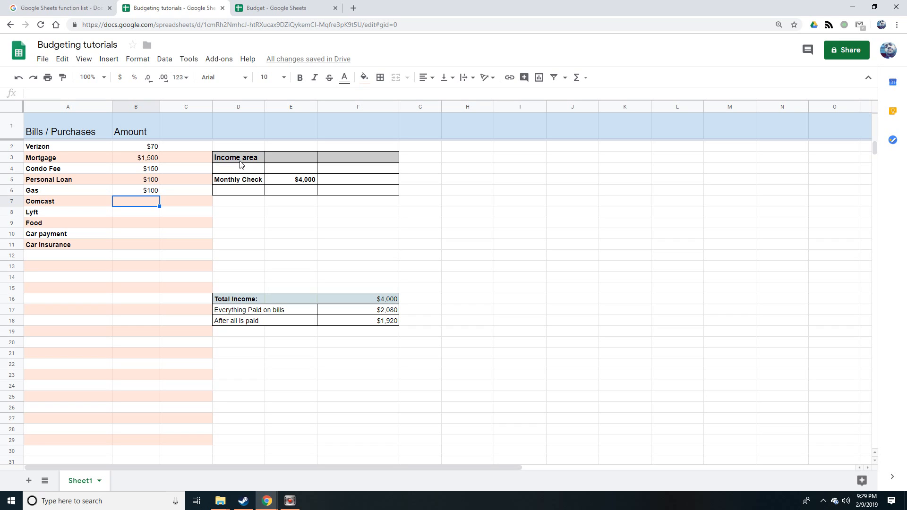
type("90")
left_click(151, 321)
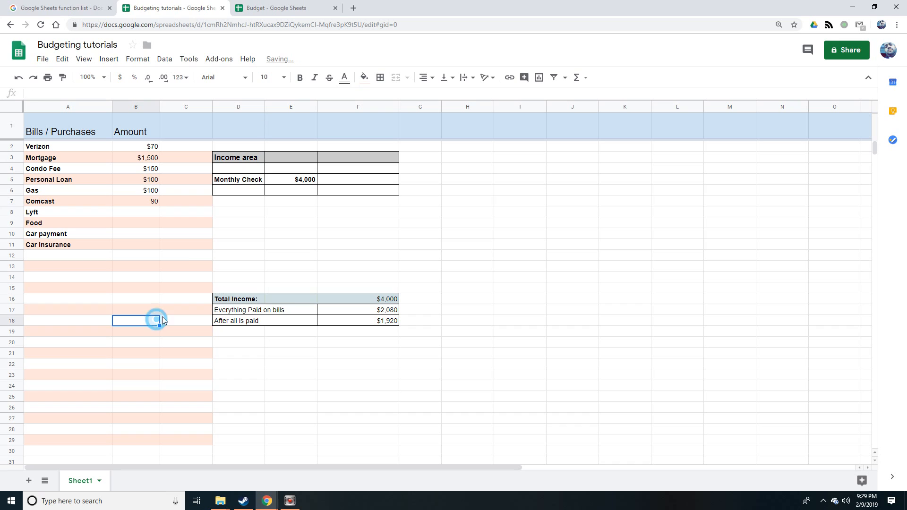
left_click(136, 201)
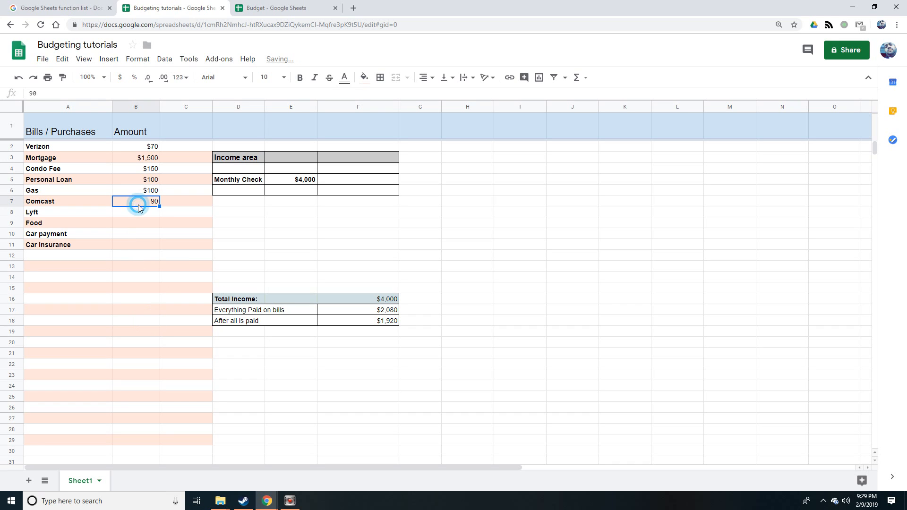
left_click(29, 94)
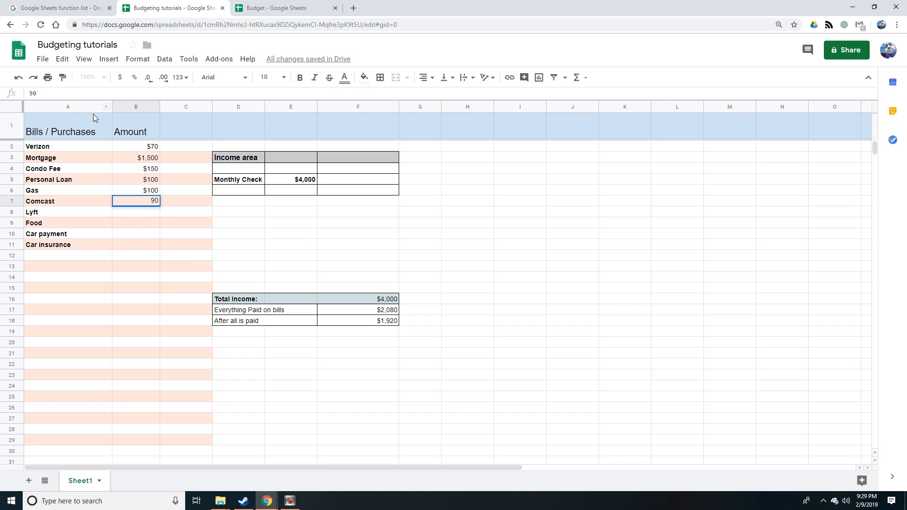
left_click(152, 354)
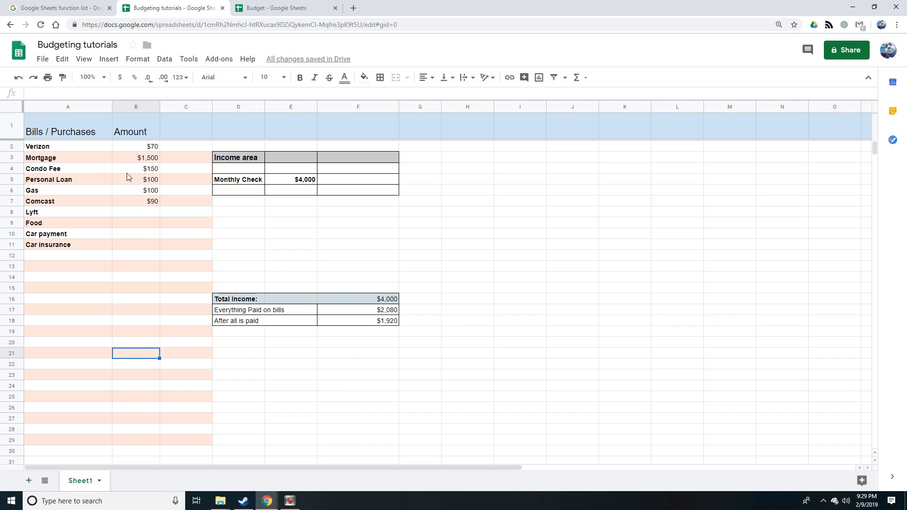
Enter $50 as the Lyft amount and $70 as the Food amount.
left_click(153, 202)
left_click(150, 214)
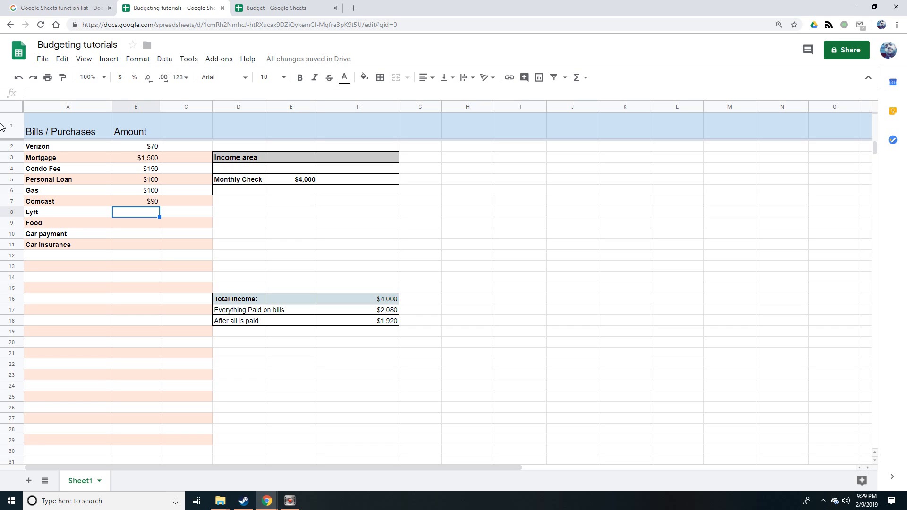
type("$50")
left_click(83, 277)
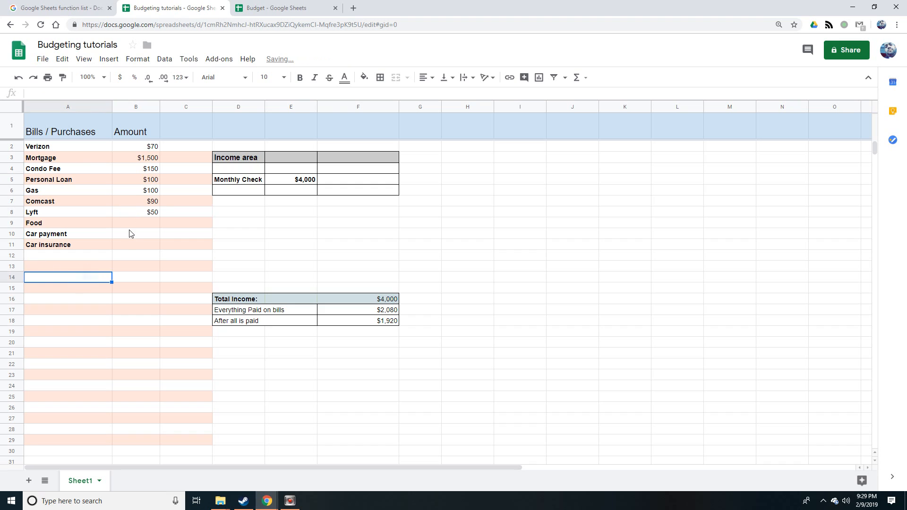
left_click(131, 226)
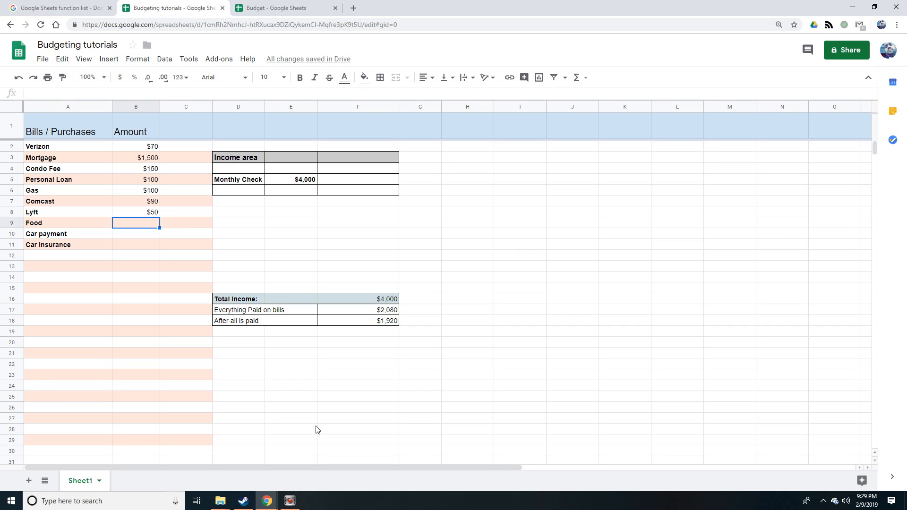
type("$70")
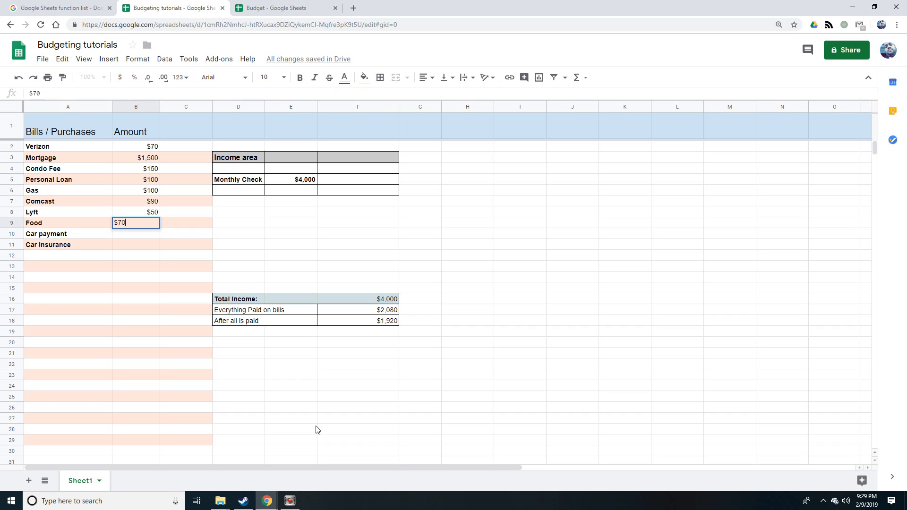
left_click(524, 356)
Enter $150 as the Car payment amount and $200 as the Car insurance amount.
left_click(133, 233)
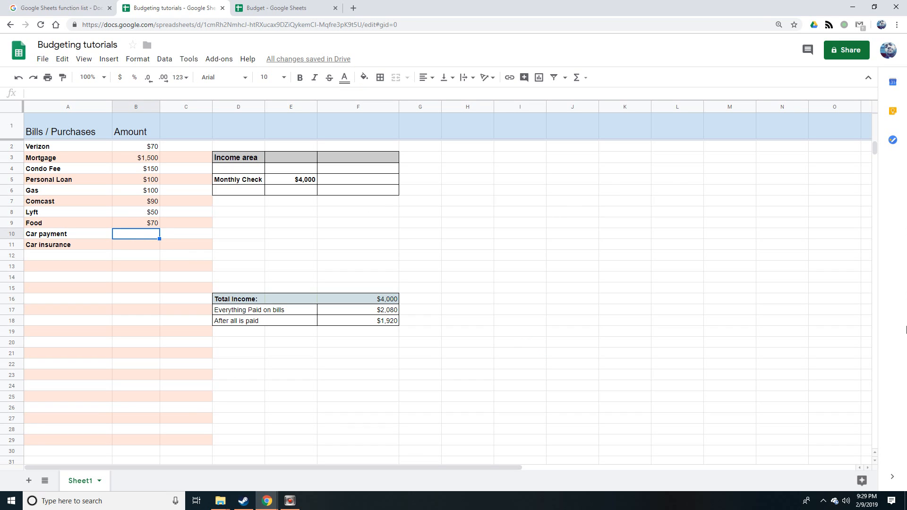
type("1")
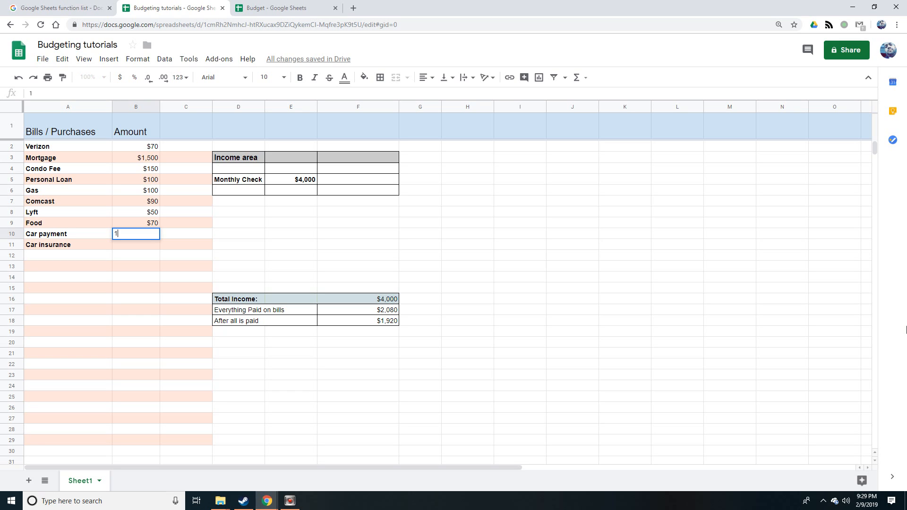
key("BackSpace")
type("$150")
left_click(290, 342)
left_click(132, 243)
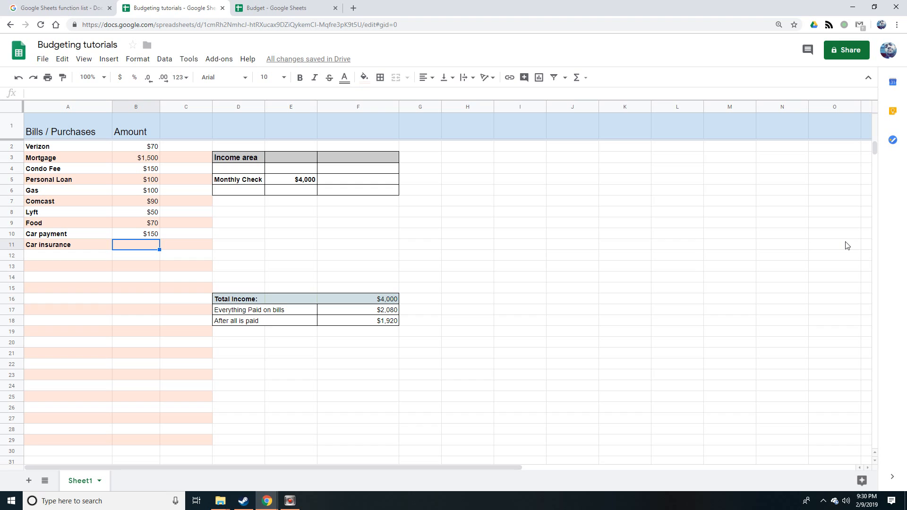
type("$200")
left_click(659, 354)
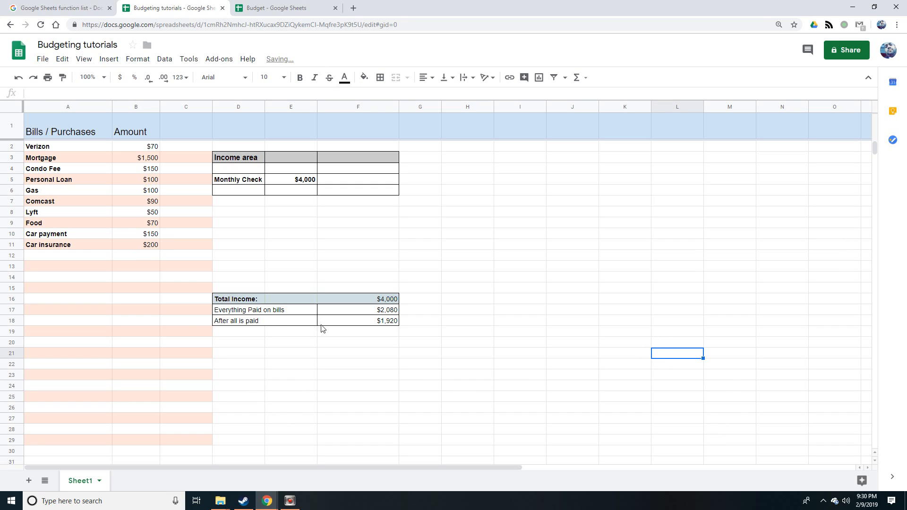
Inspect the formulas behind the "After all is paid" and "Everything Paid on bills" values in the summary table.
left_click(340, 324)
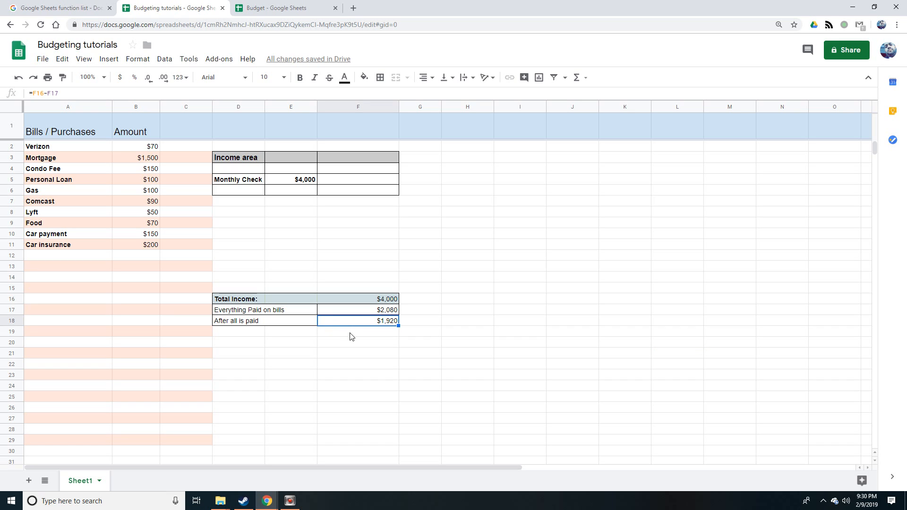
left_click(350, 312)
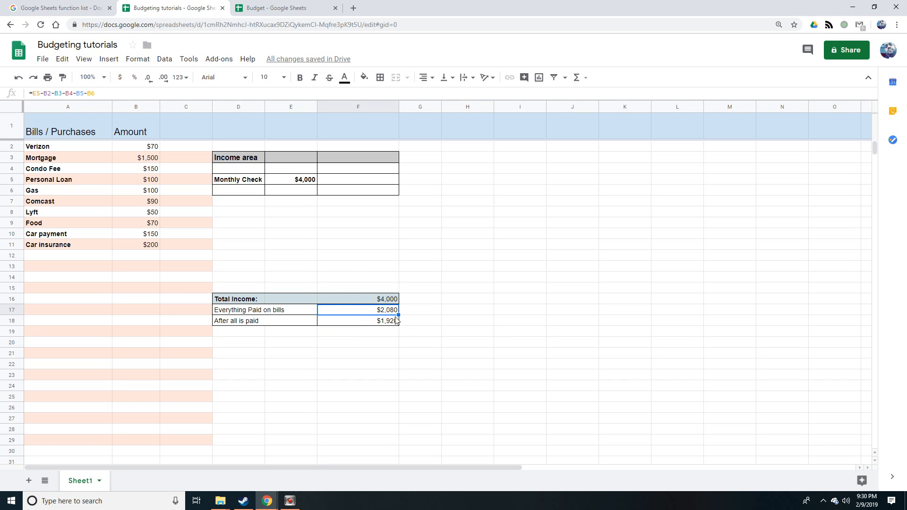
Extend the "Everything Paid on bills" formula to also subtract the Comcast, Lyft, Food, Car payment and Car insurance amounts (B7 through B11).
left_click(119, 91)
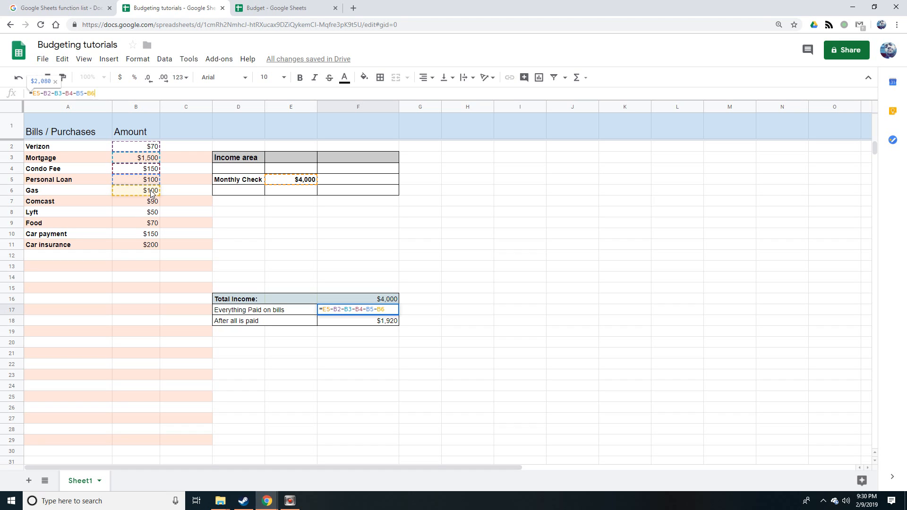
type("-")
left_click(146, 203)
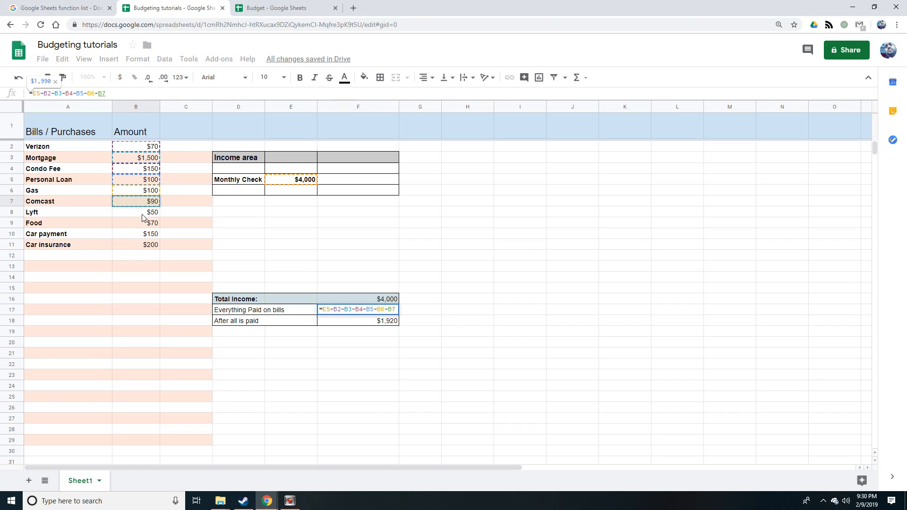
type("-")
left_click(142, 215)
type("-")
left_click(146, 228)
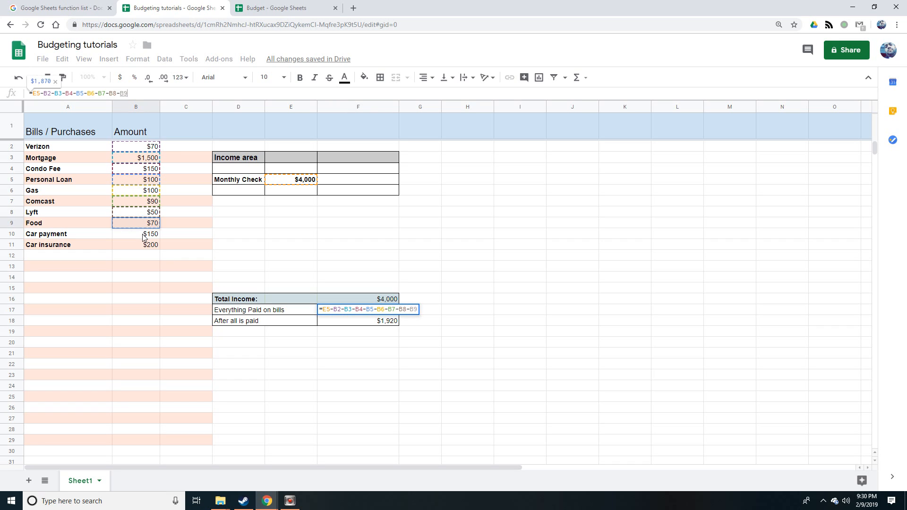
type("-")
left_click(147, 234)
type("-")
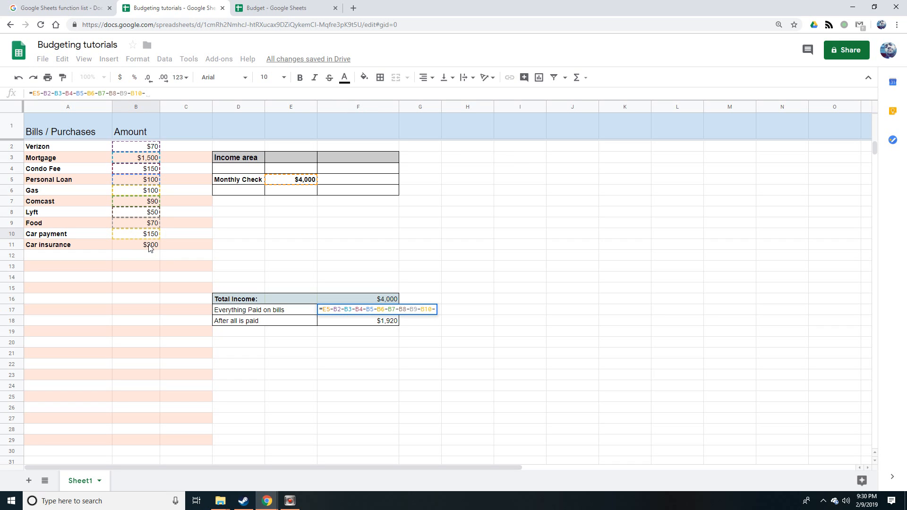
left_click(149, 247)
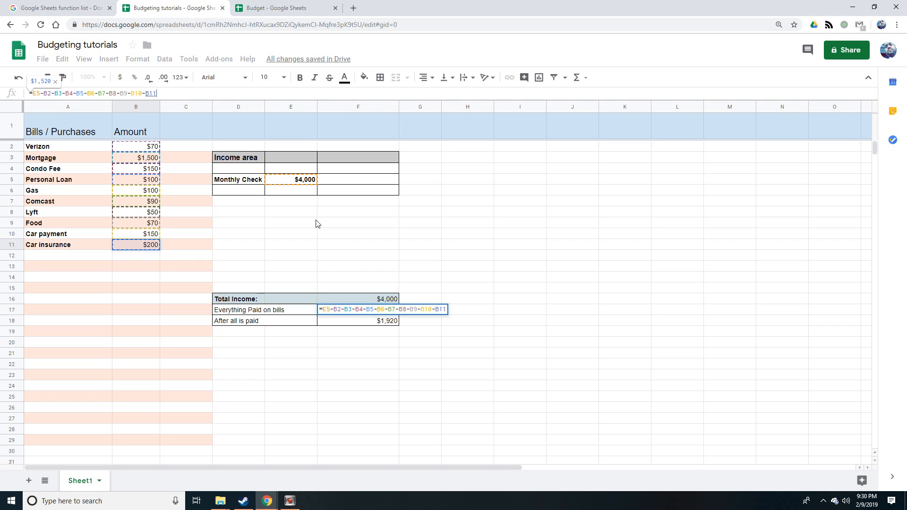
key("Return")
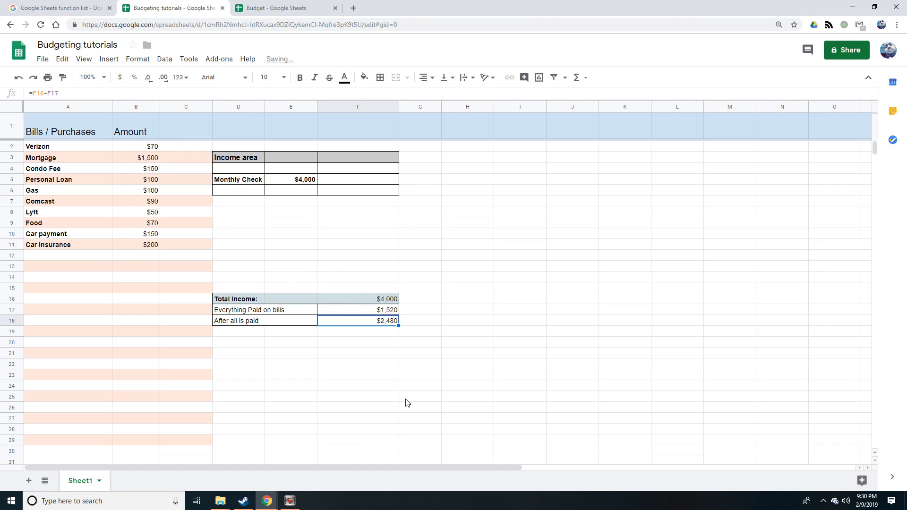
left_click(381, 354)
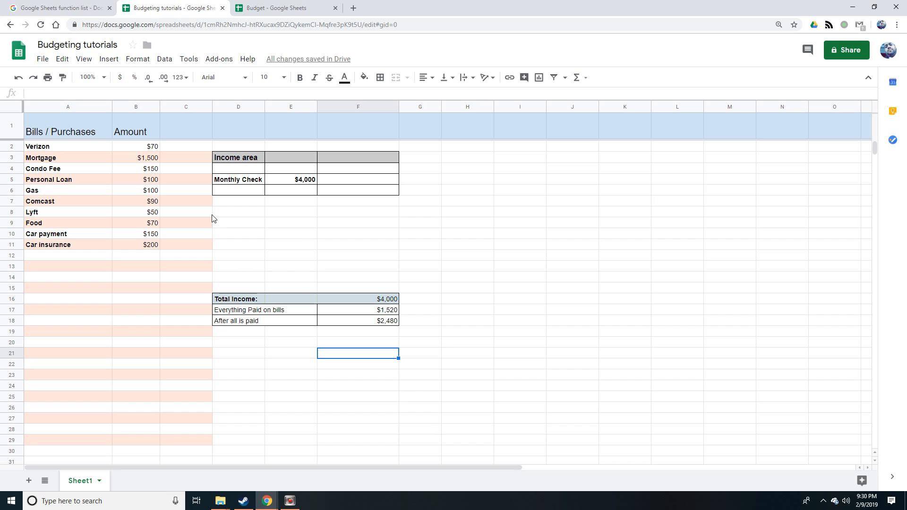
Inspect the extended "Everything Paid on bills" formula and the "After all is paid" formula in the summary table.
left_click(369, 312)
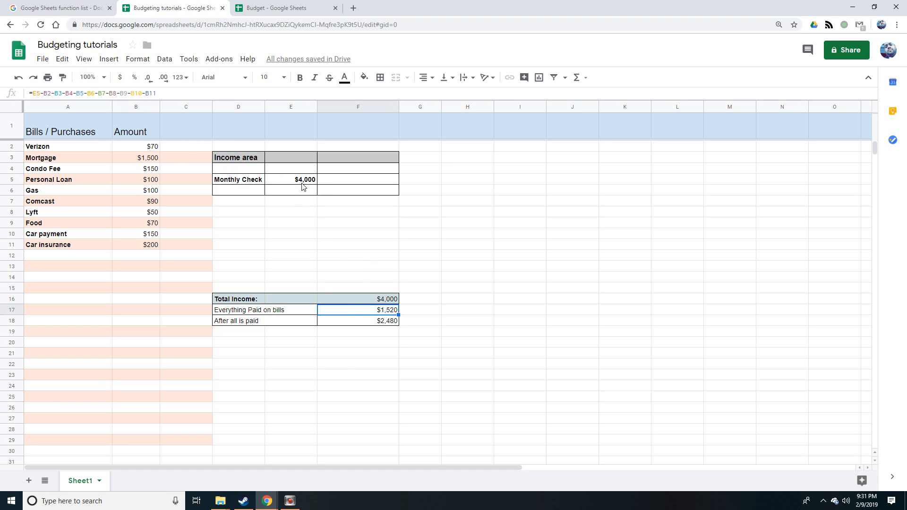
left_click(432, 308)
left_click(372, 313)
left_click(378, 323)
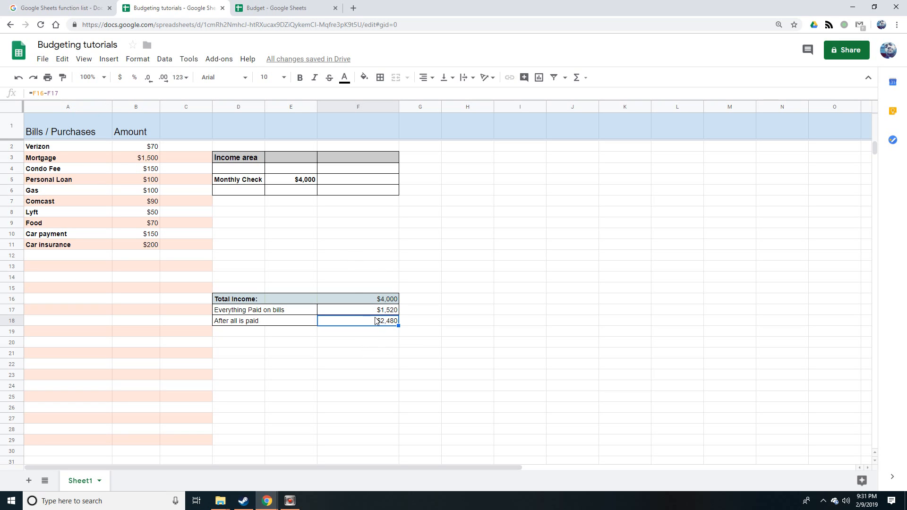
left_click(374, 346)
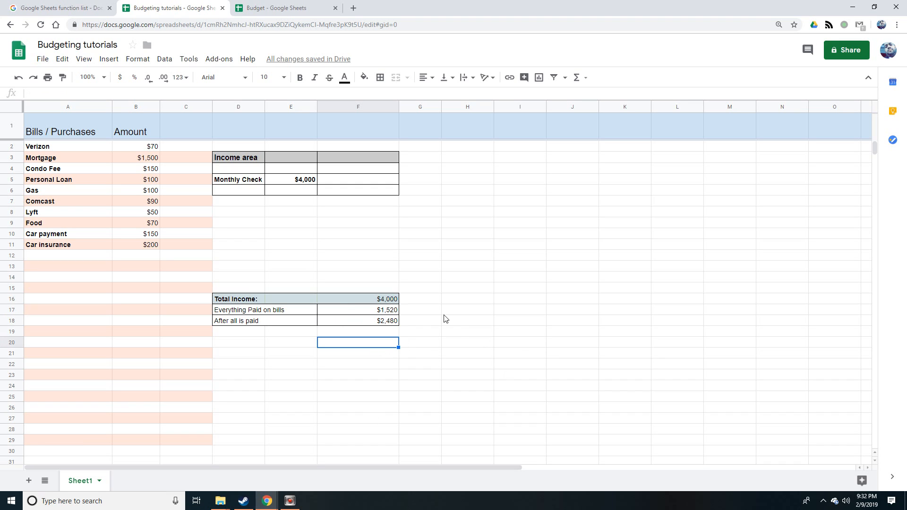
left_click(506, 331)
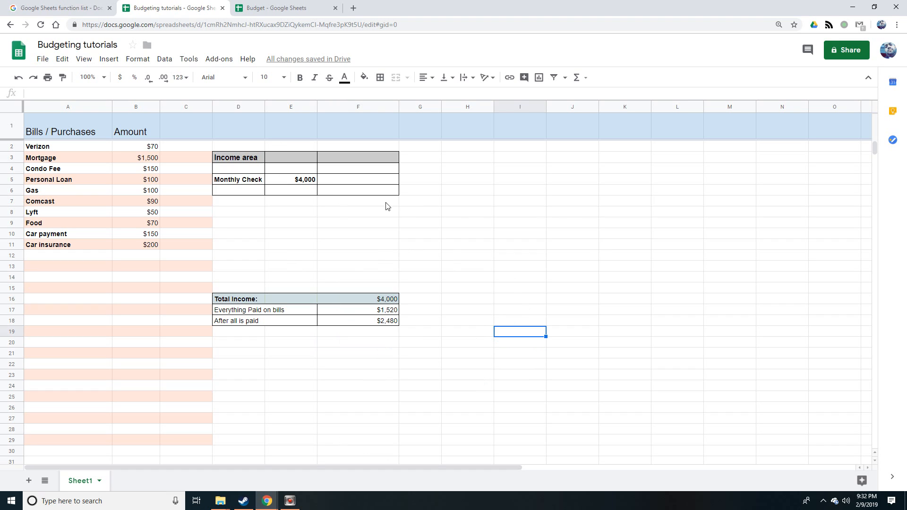
Enter the sample formula =E5-B3 in cell E10 to subtract the Mortgage amount from the Monthly Check.
left_click(310, 181)
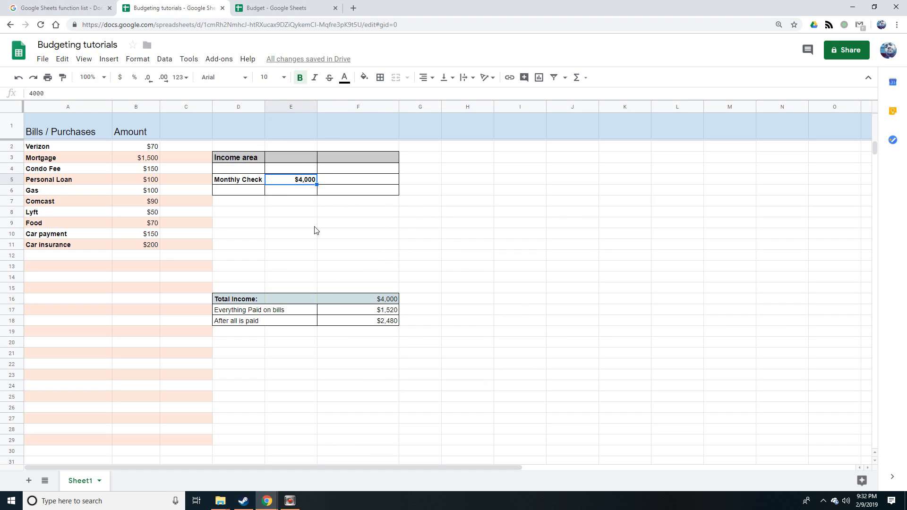
left_click(295, 233)
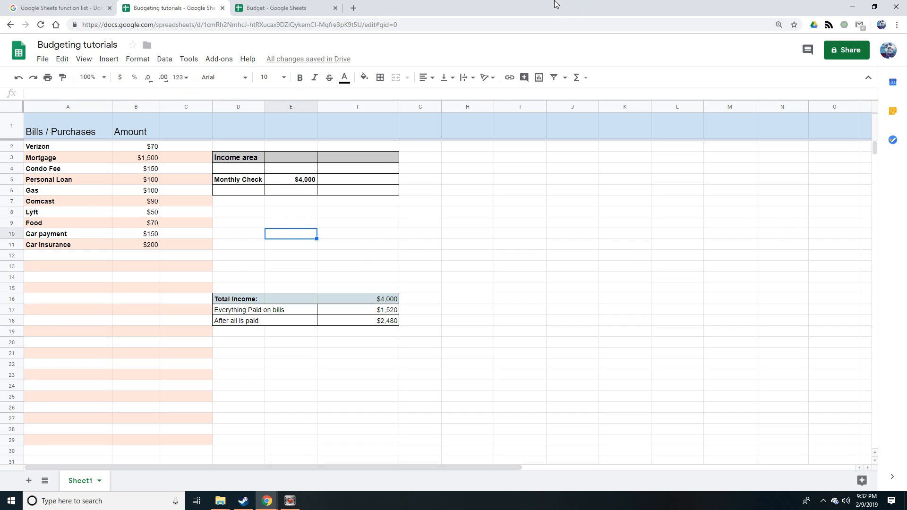
type("=")
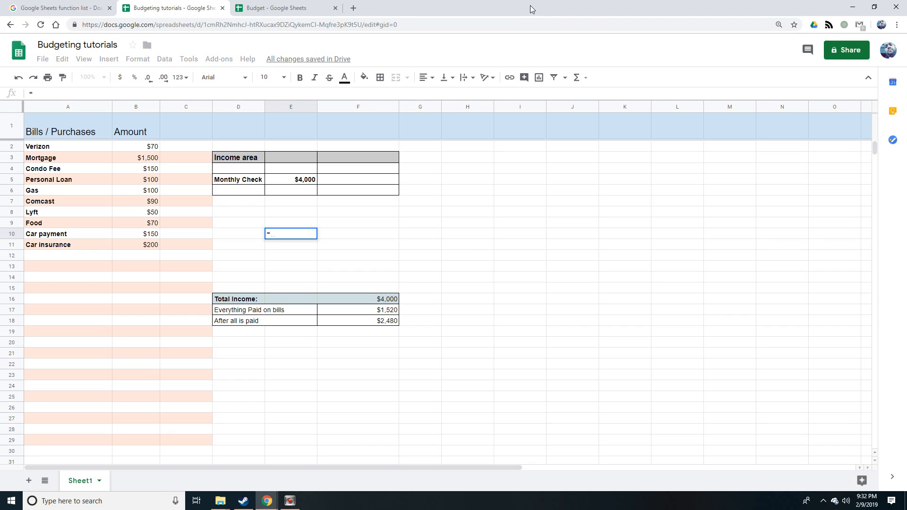
left_click(301, 185)
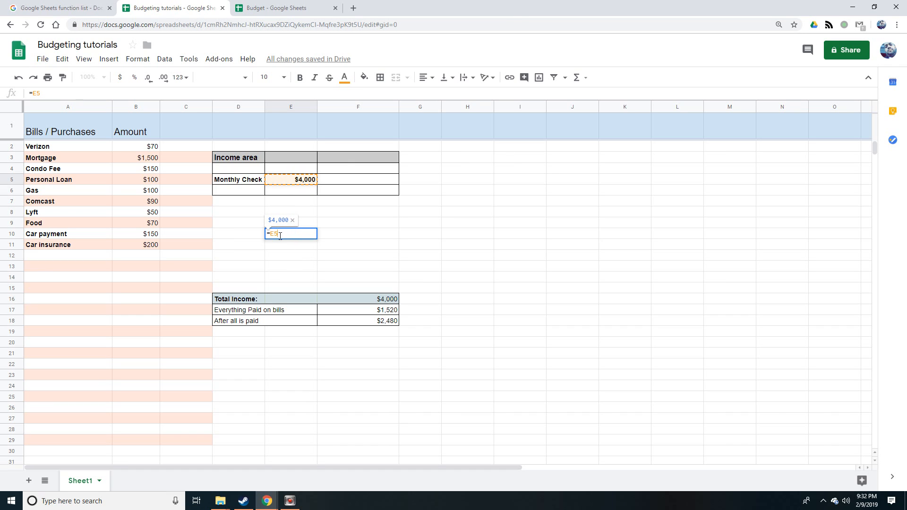
type("-")
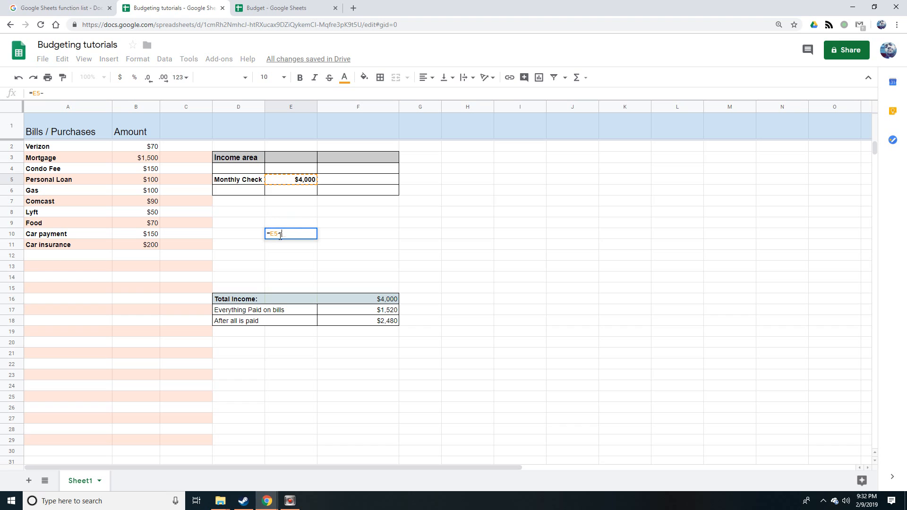
left_click(145, 161)
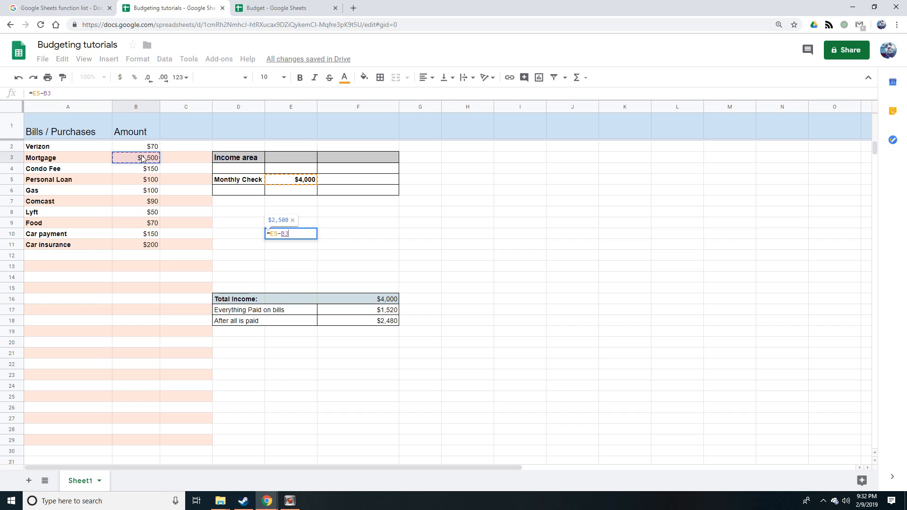
key("Return")
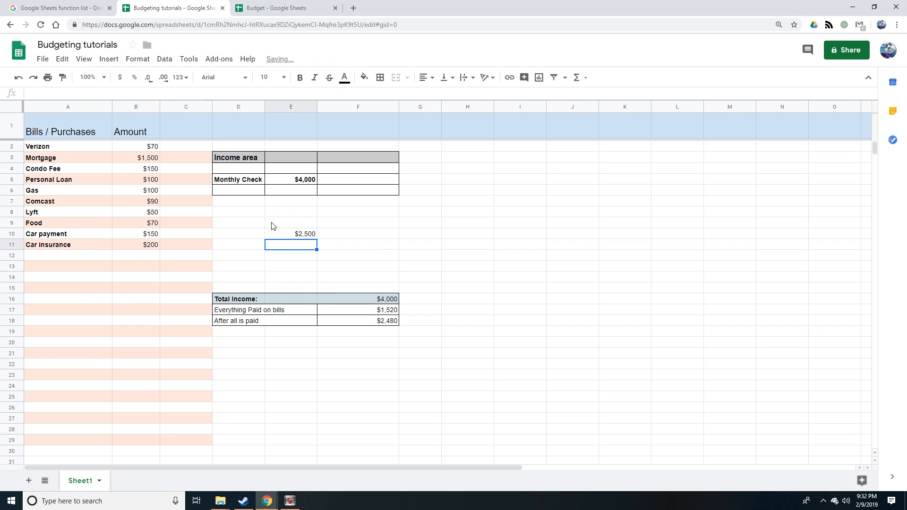
Delete the sample formula from cell E10.
left_click(304, 234)
key("Delete")
key("Down")
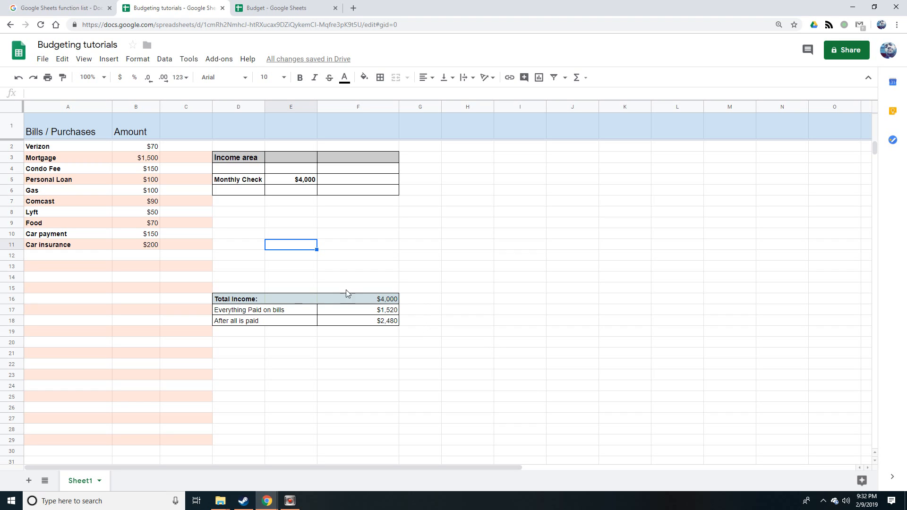
Review the "After all is paid" and "Everything Paid on bills" formulas, plus the Food bill and its amount.
left_click_drag(390, 325, 391, 329)
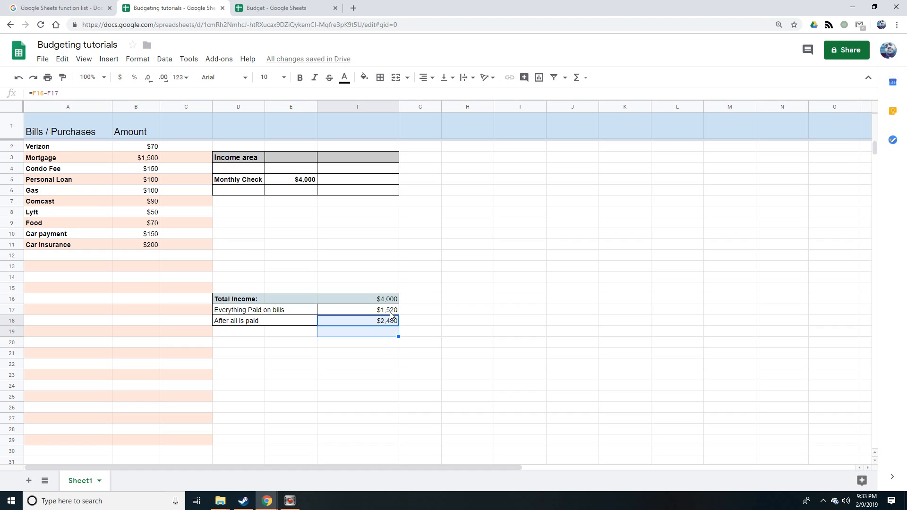
left_click(390, 313)
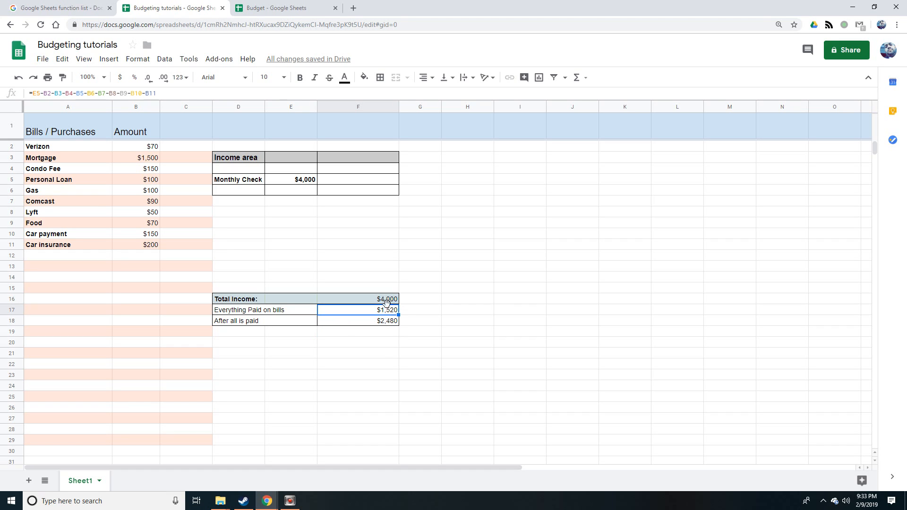
left_click(388, 323)
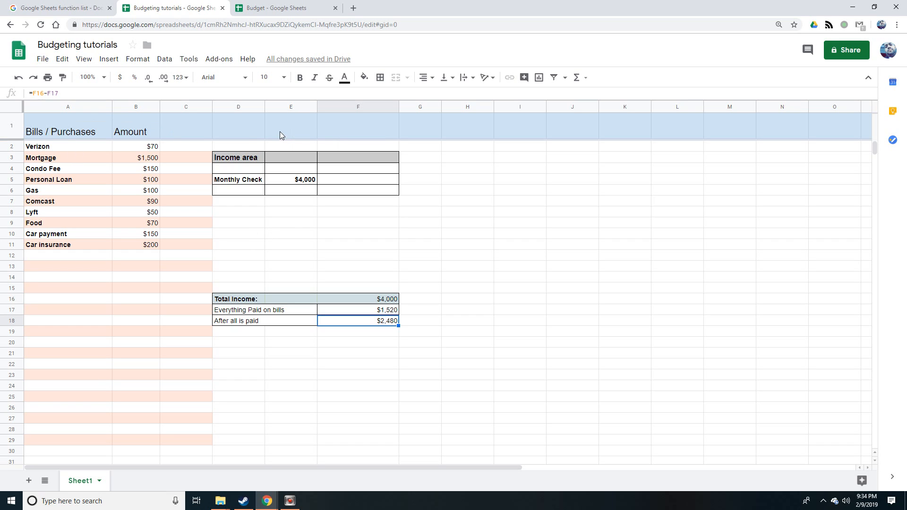
left_click(52, 225)
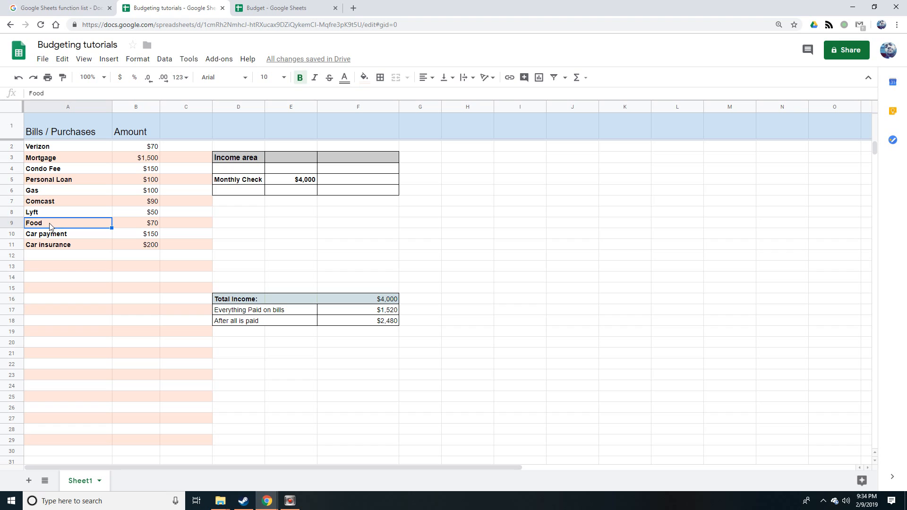
left_click(155, 226)
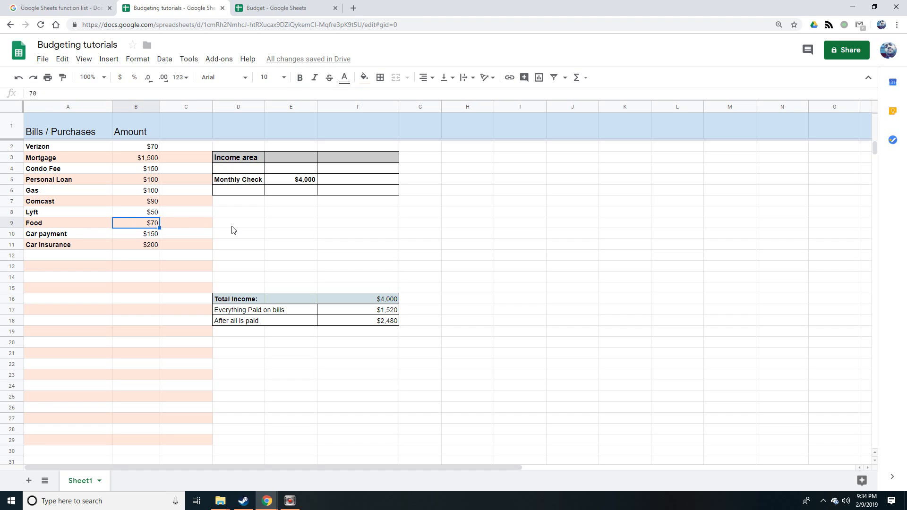